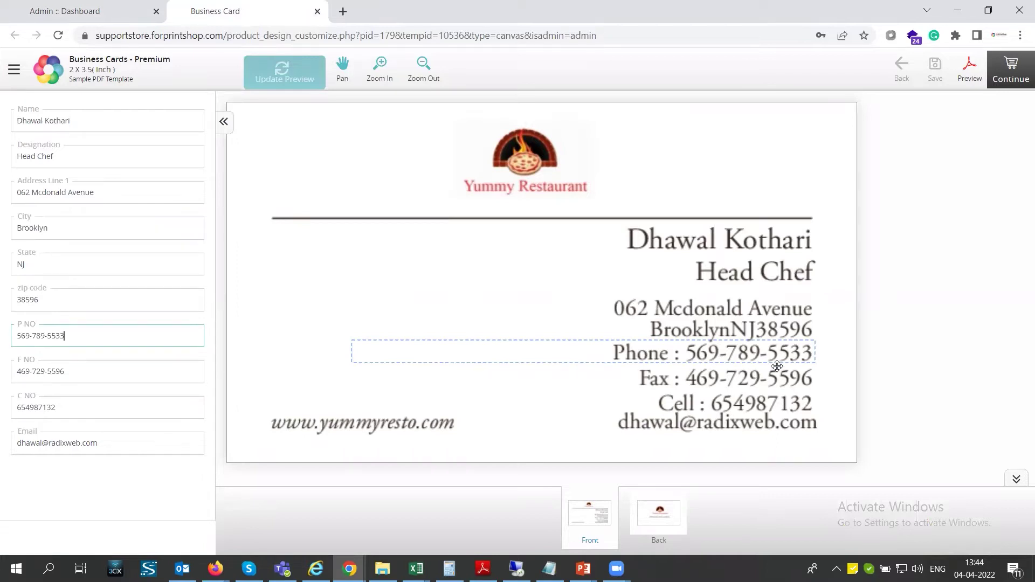
# Step: Clear the phone number from the P NO field and update the business card preview
pyautogui.click(723, 379)
pyautogui.click(724, 396)
pyautogui.click(728, 358)
pyautogui.moveTo(89, 335); pyautogui.dragTo(12, 334)
pyautogui.press('BackSpace')
pyautogui.click(281, 73)
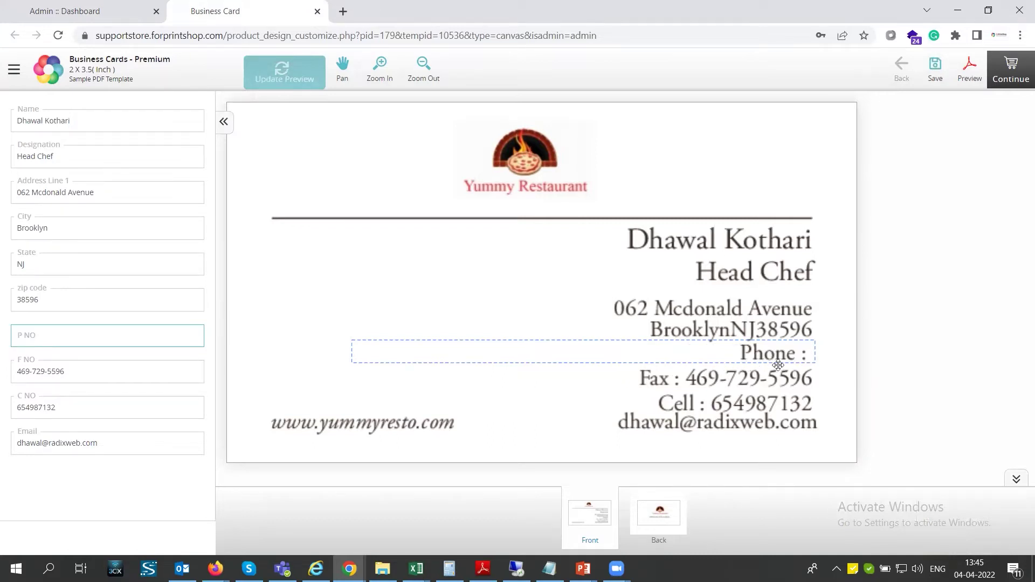
# Step: Switch to the admin site and open block management for the Sample PDF Template among the PDF block templates
pyautogui.click(95, 8)
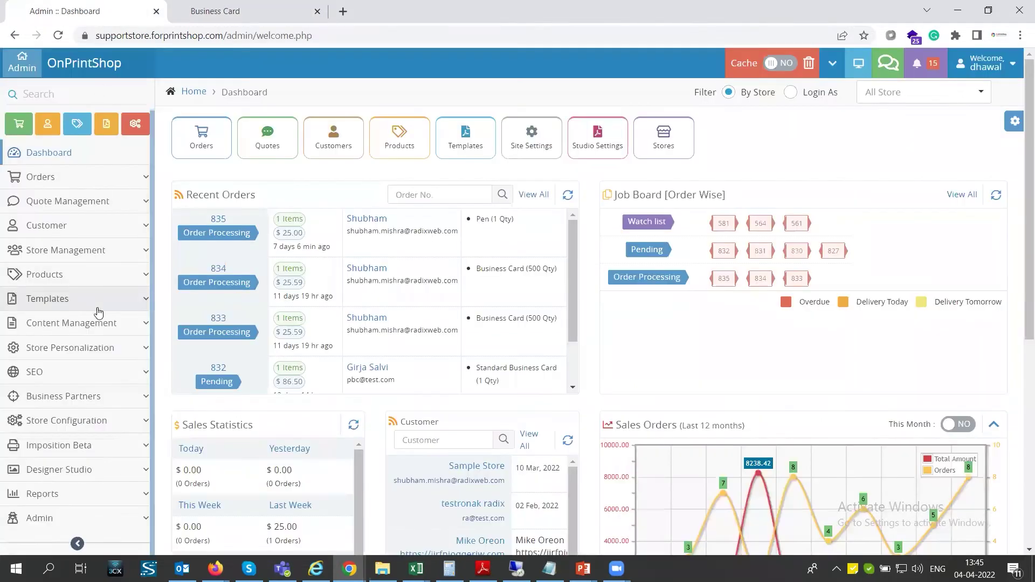
pyautogui.click(93, 304)
pyautogui.click(81, 321)
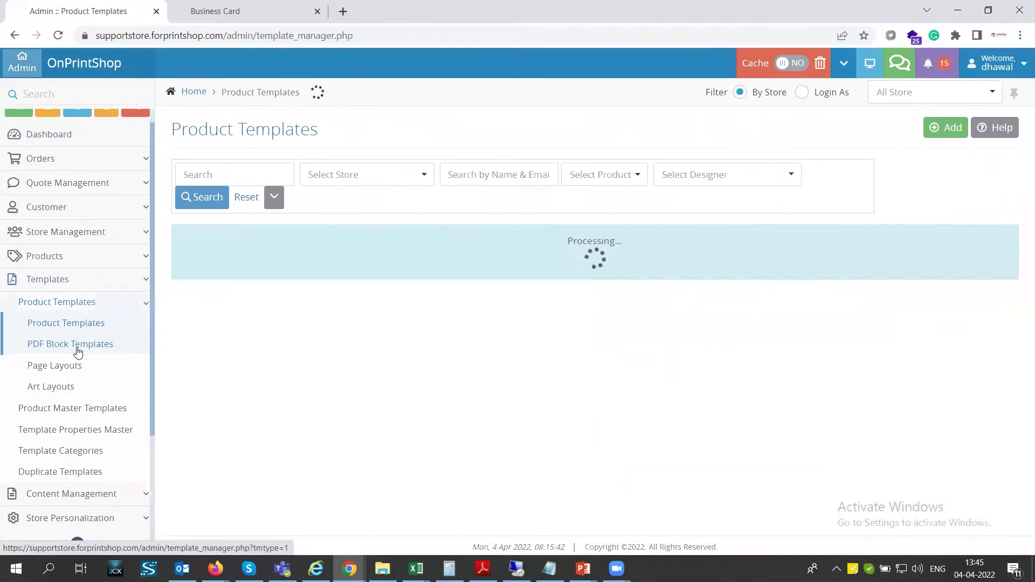
pyautogui.click(78, 348)
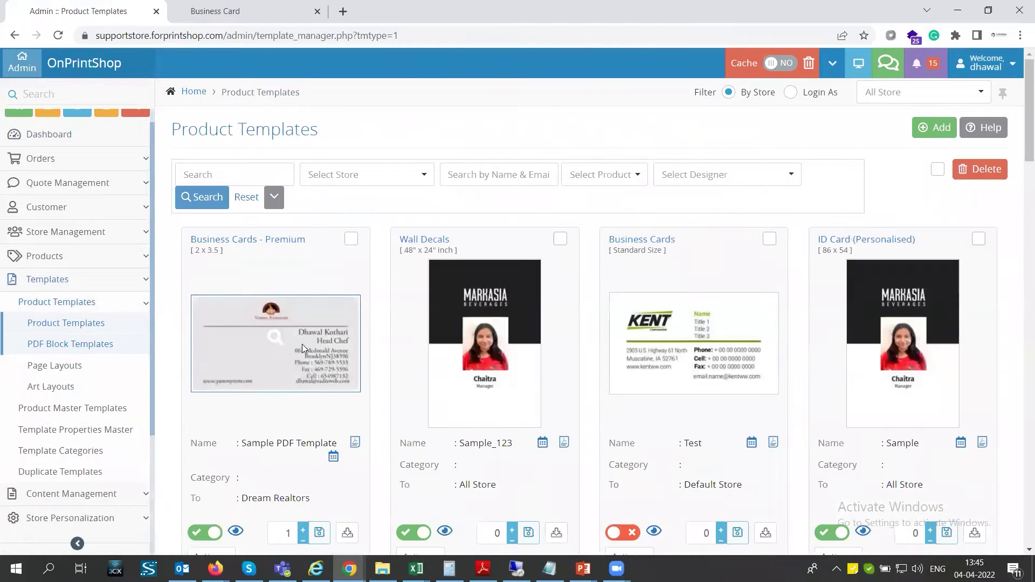
pyautogui.scroll(-3, 302, 344)
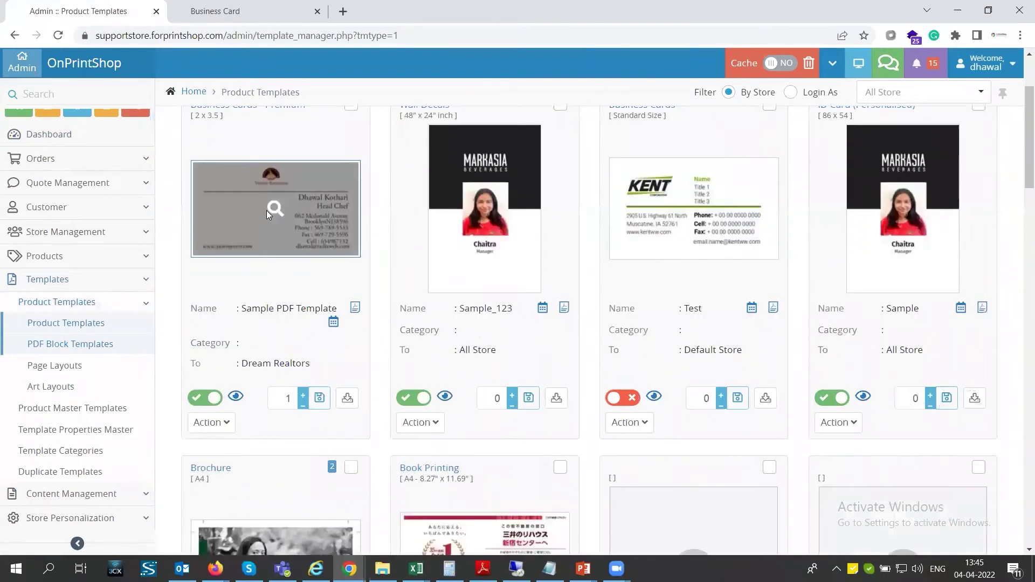
pyautogui.click(212, 423)
pyautogui.click(154, 502)
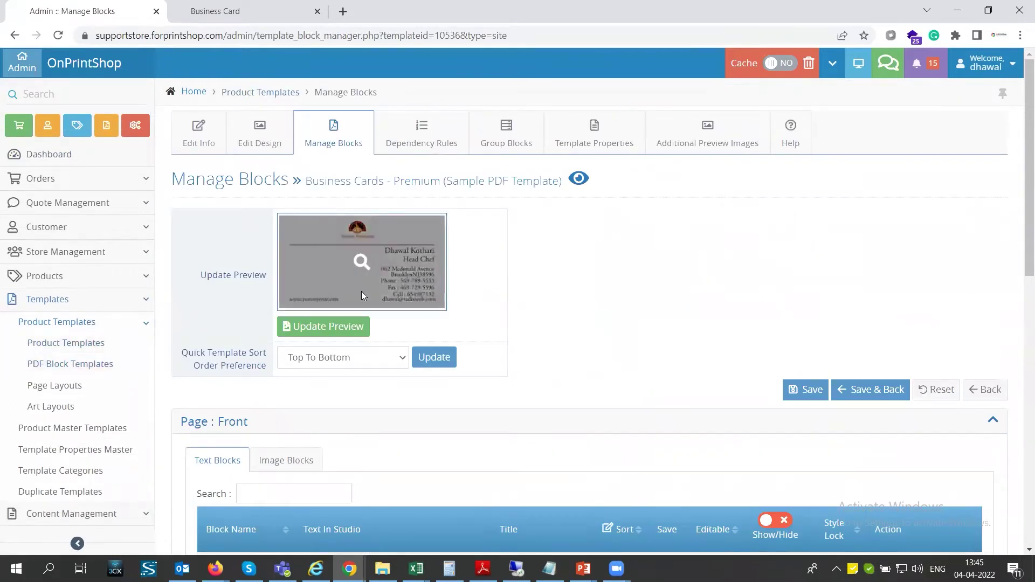
# Step: Examine the Phone > P and Phone > P NO text blocks on the front page, comparing them with the card design
pyautogui.click(229, 16)
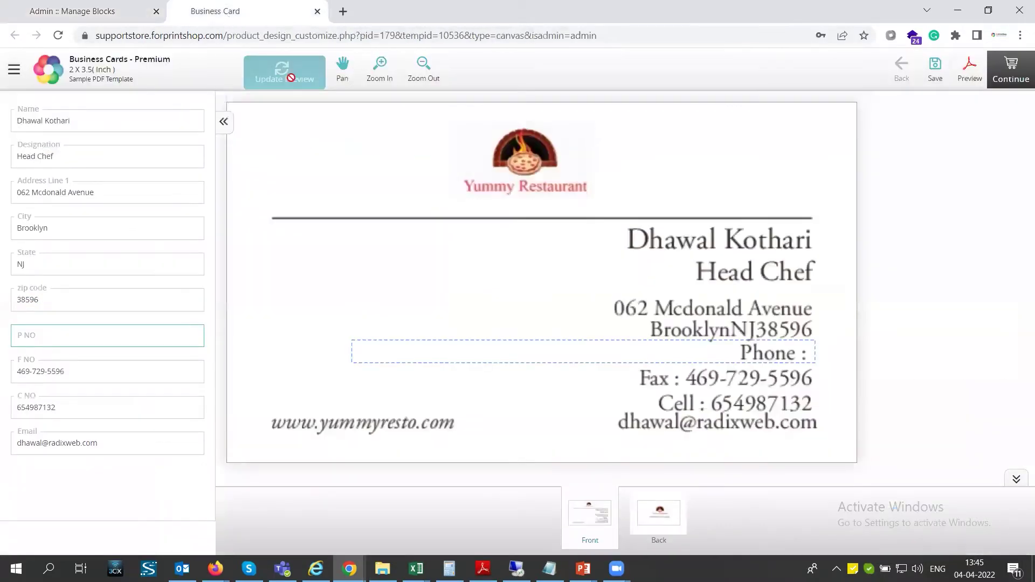
pyautogui.click(130, 10)
pyautogui.scroll(-9, 371, 414)
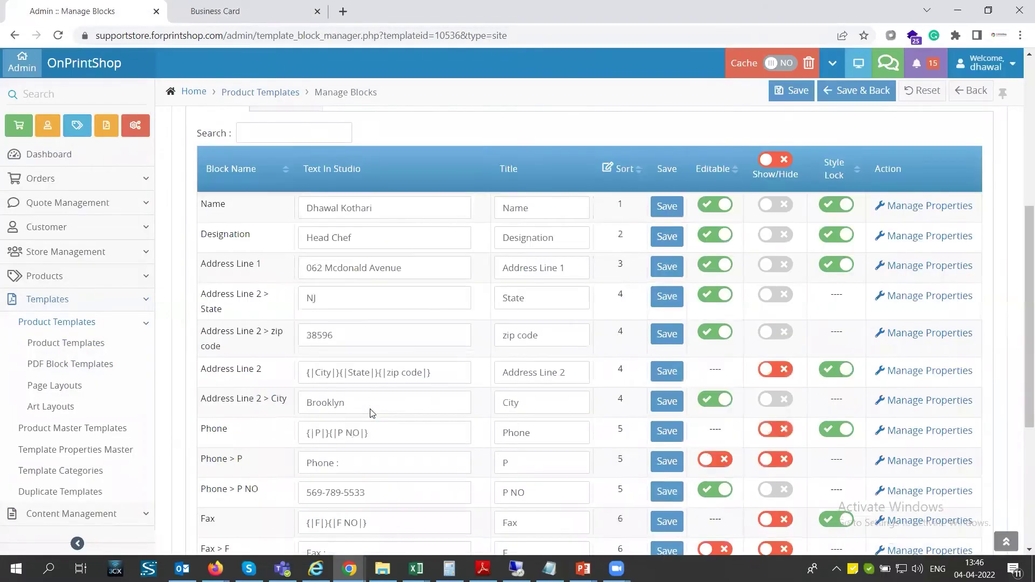
pyautogui.moveTo(380, 358); pyautogui.dragTo(304, 358)
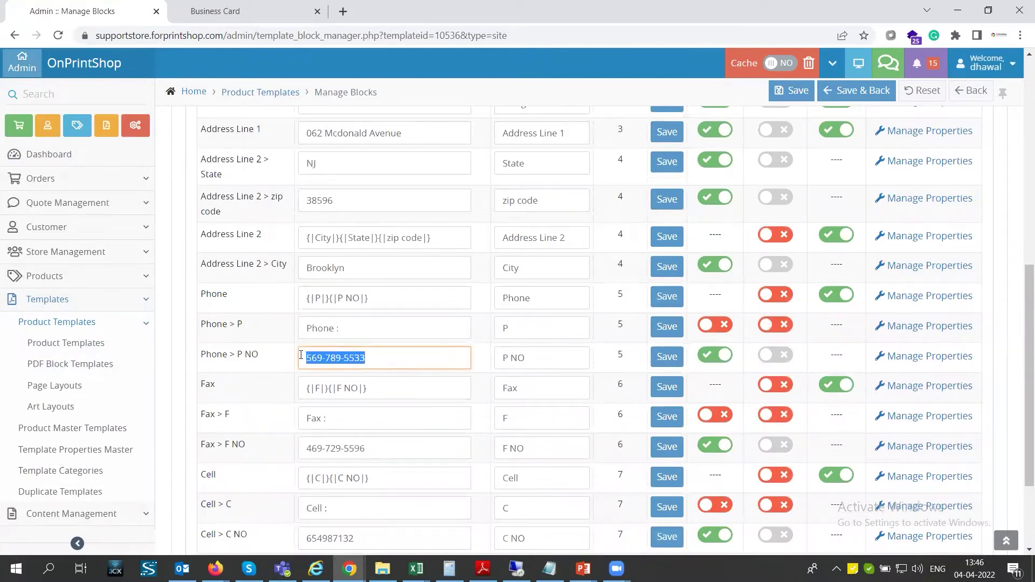
pyautogui.moveTo(350, 330); pyautogui.dragTo(293, 330)
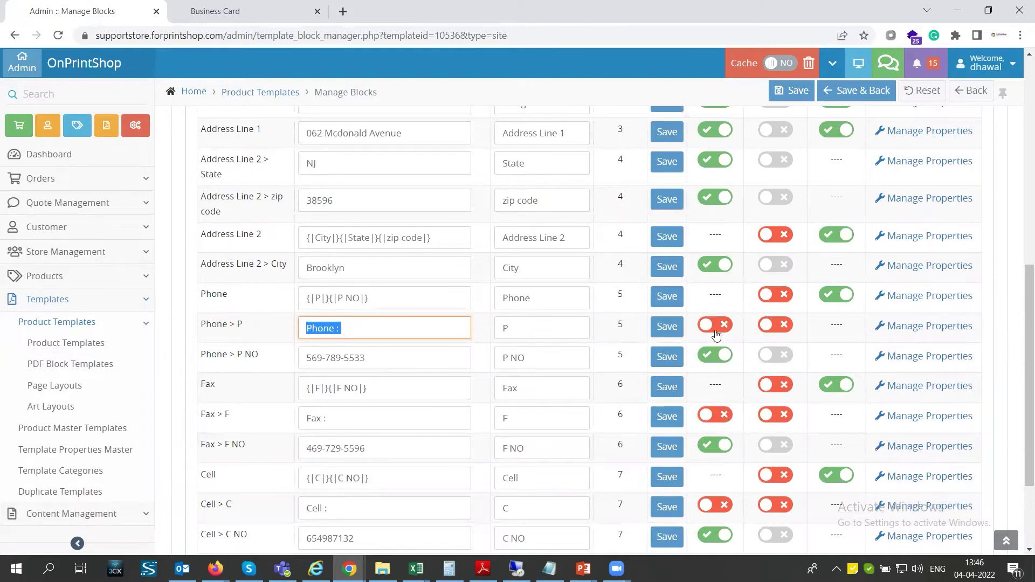
pyautogui.click(390, 365)
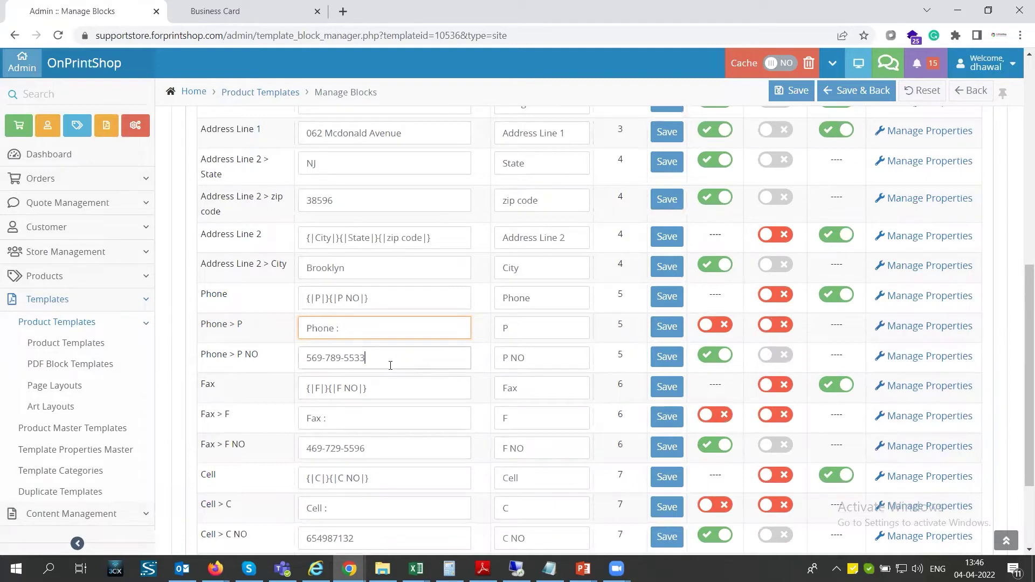
pyautogui.moveTo(390, 366); pyautogui.dragTo(317, 363)
pyautogui.moveTo(201, 356)
pyautogui.mouseDown()
pyautogui.moveTo(264, 360)
pyautogui.moveTo(202, 358)
pyautogui.mouseUp()
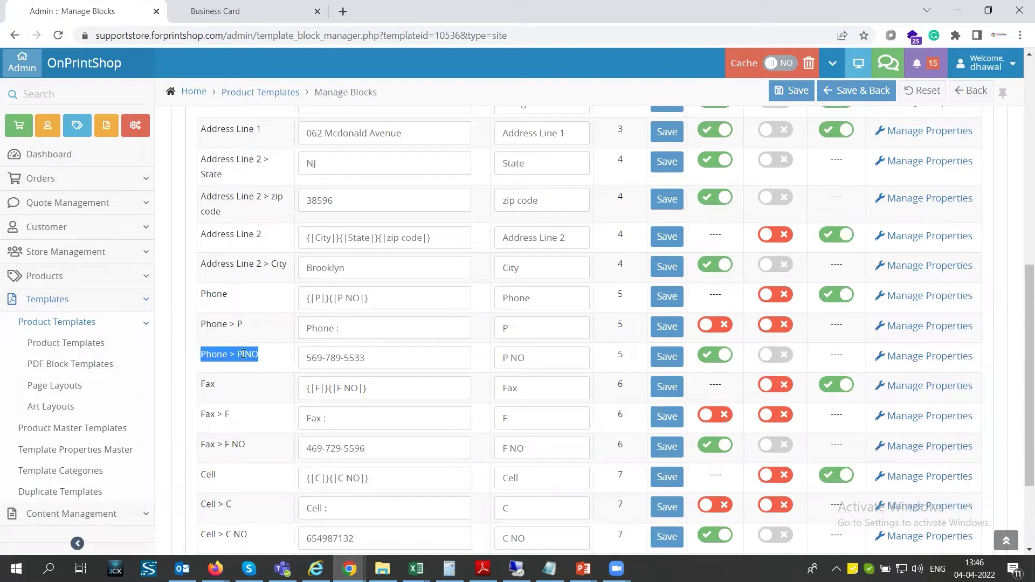
pyautogui.moveTo(251, 325); pyautogui.dragTo(203, 324)
# Step: Add a new dependency rule to the template and name it "Phone no. rule"
pyautogui.scroll(9, 202, 326)
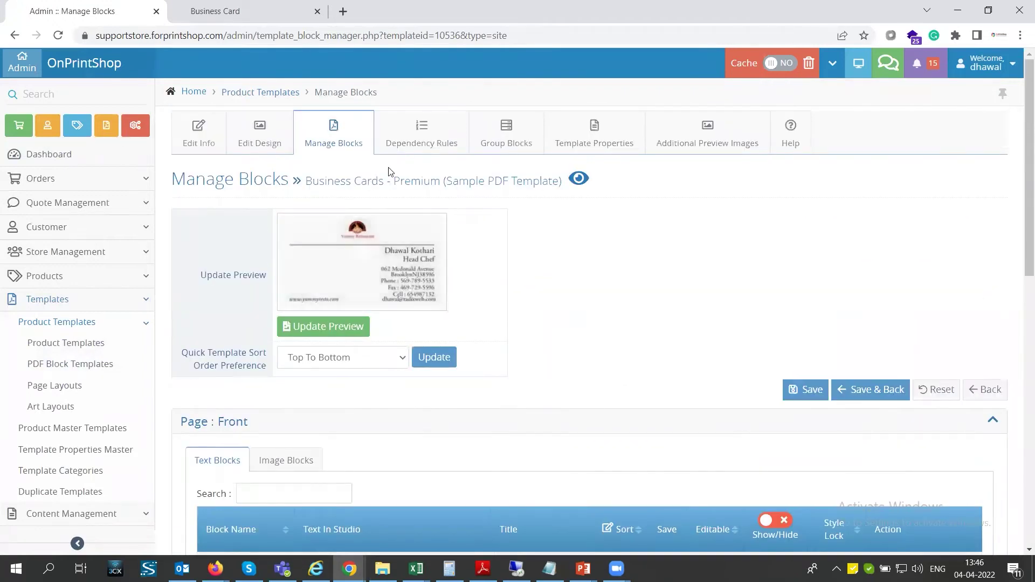
pyautogui.click(414, 147)
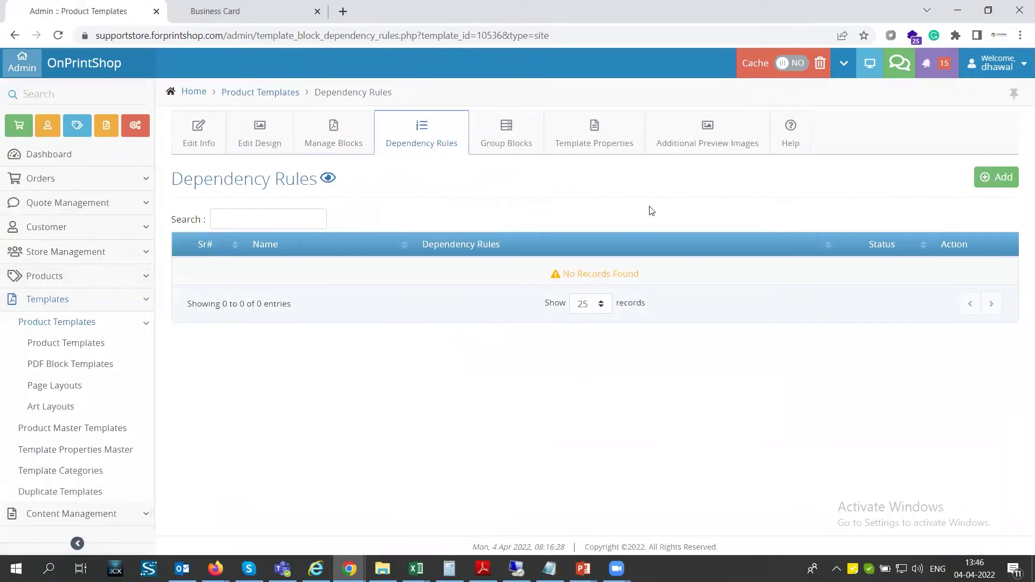
pyautogui.click(998, 182)
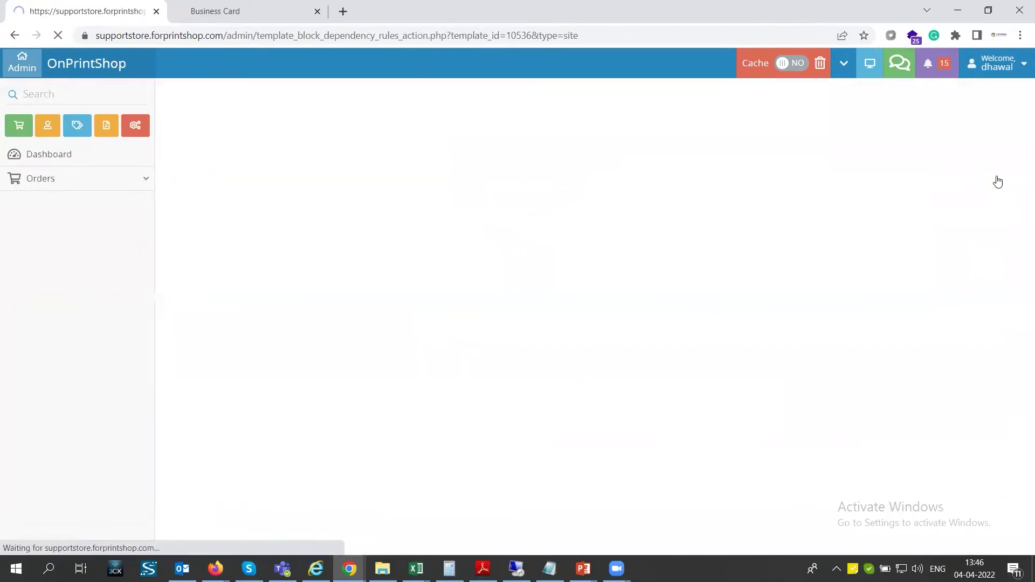
pyautogui.click(377, 225)
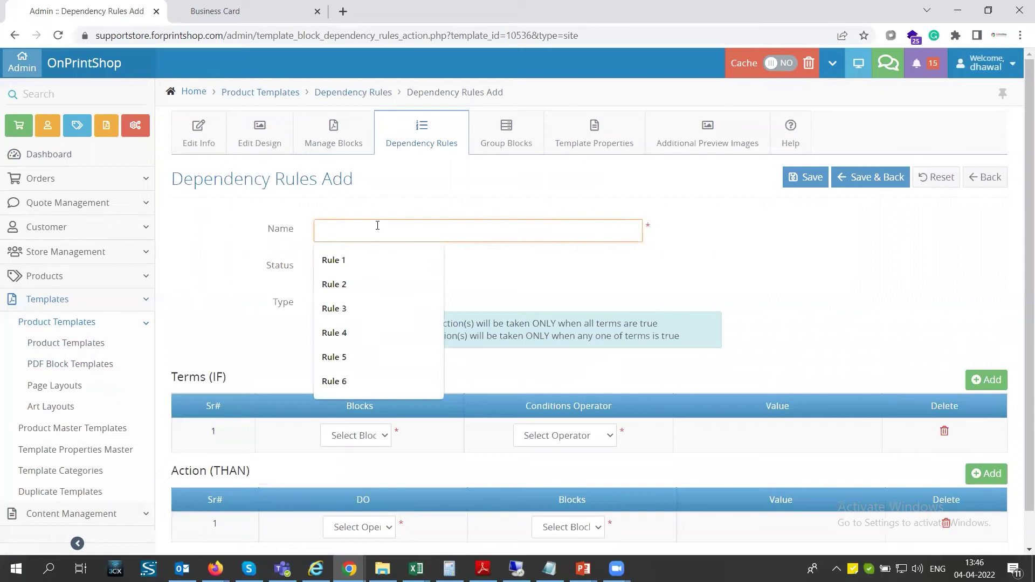
pyautogui.write('Phone ')
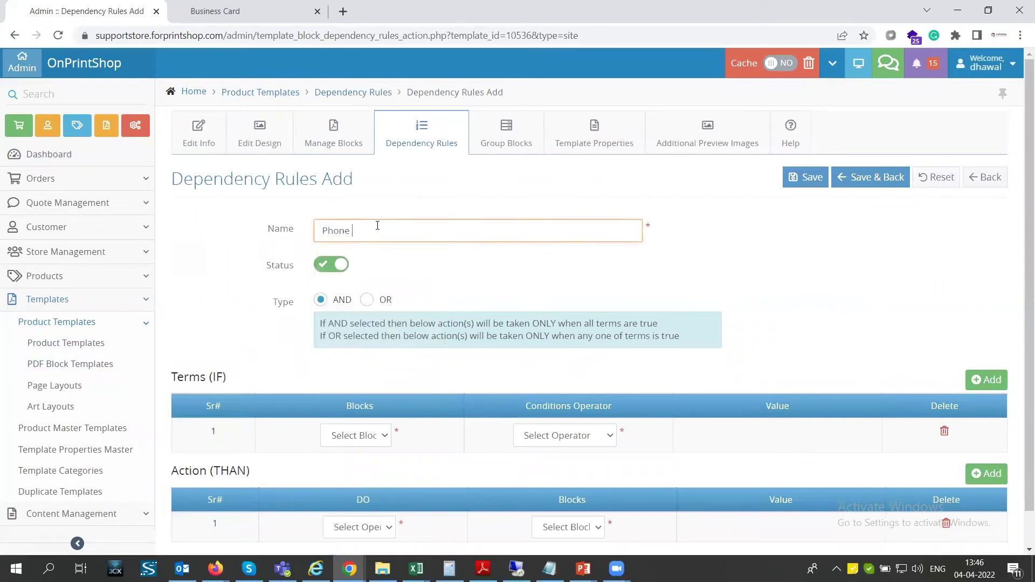
pyautogui.write('no. rule')
pyautogui.moveTo(273, 307); pyautogui.dragTo(287, 312)
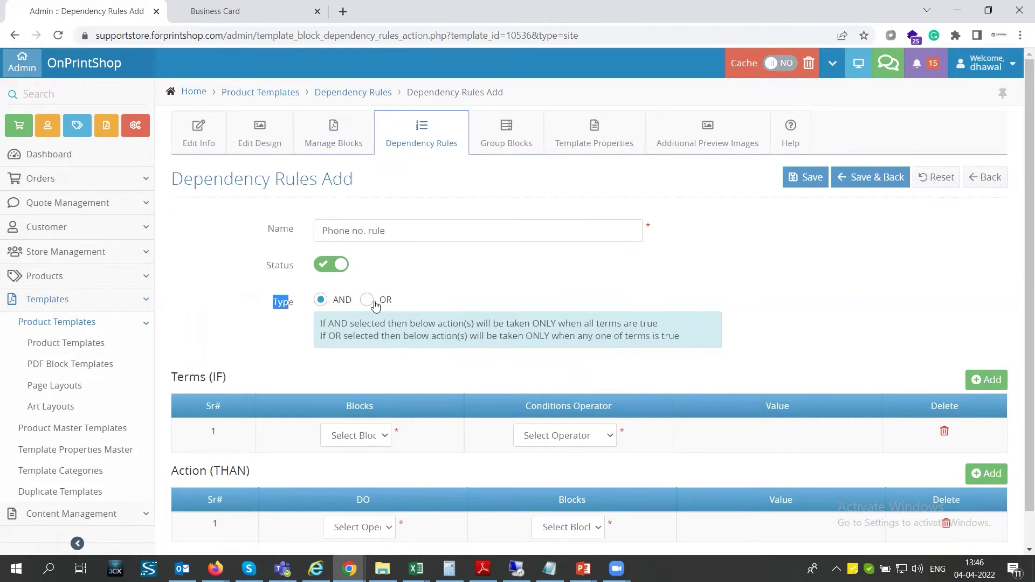
# Step: Set the rule's IF term to the Phone > P NO block with the condition Is Empty
pyautogui.scroll(-1, 399, 387)
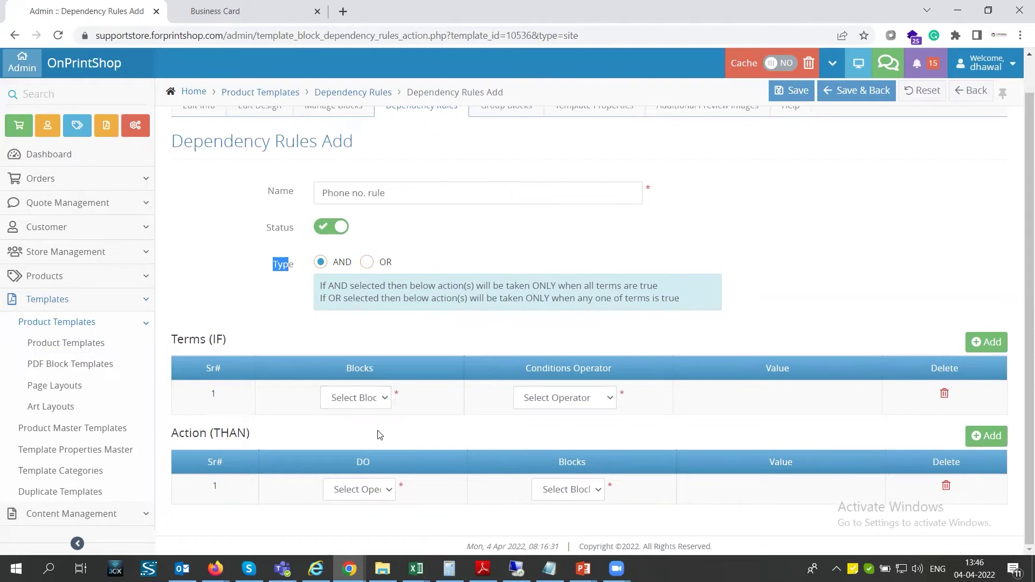
pyautogui.click(374, 400)
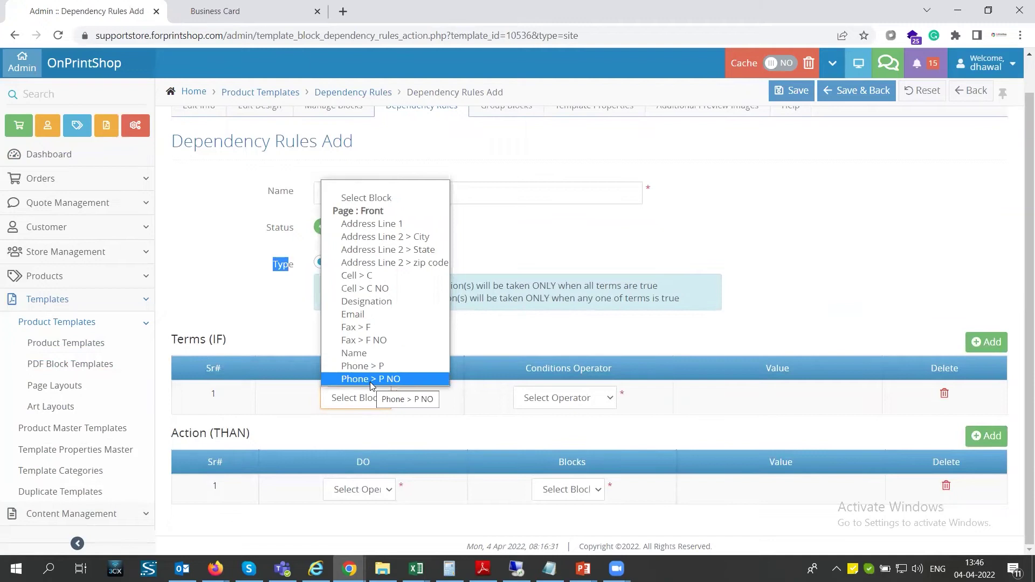
pyautogui.click(372, 380)
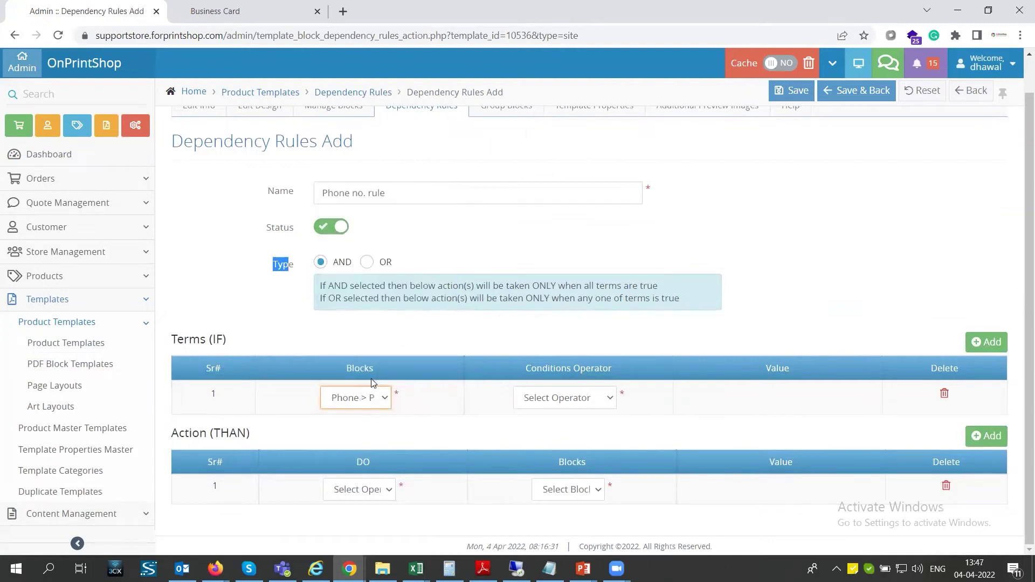
pyautogui.click(598, 404)
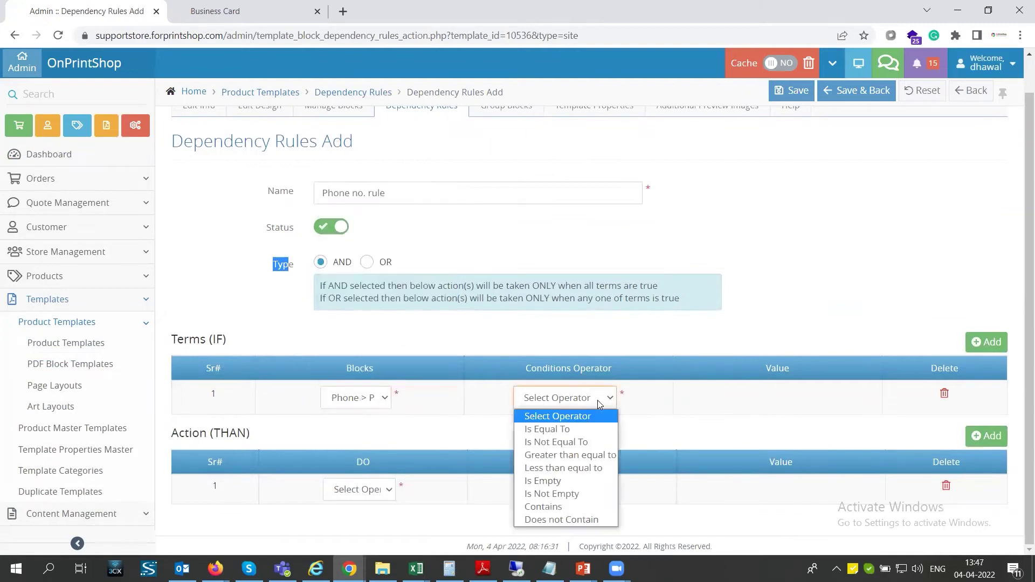
pyautogui.click(559, 482)
# Step: Set the rule's action to Hide the Phone > P block and save the rule
pyautogui.click(379, 492)
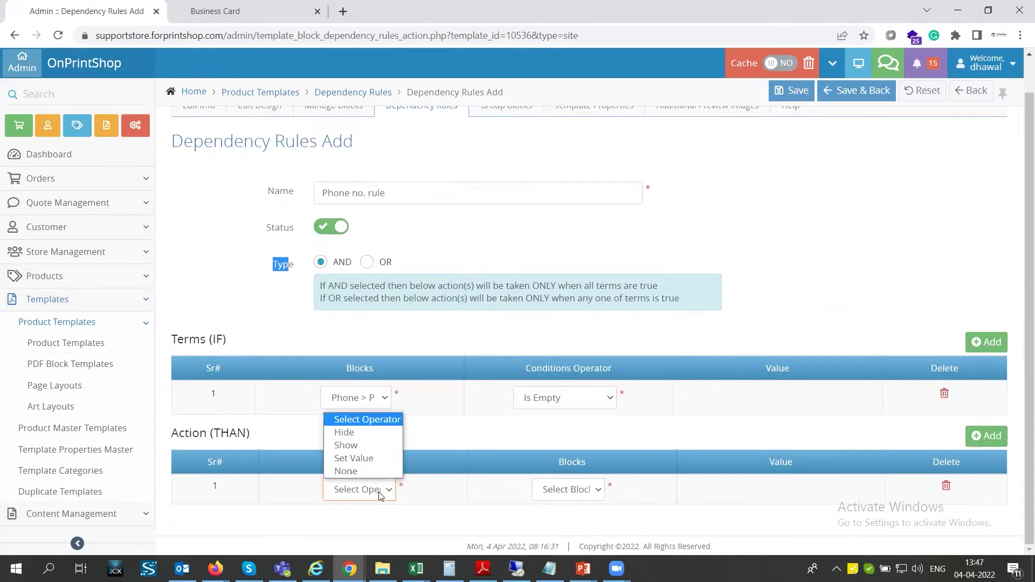
pyautogui.click(356, 437)
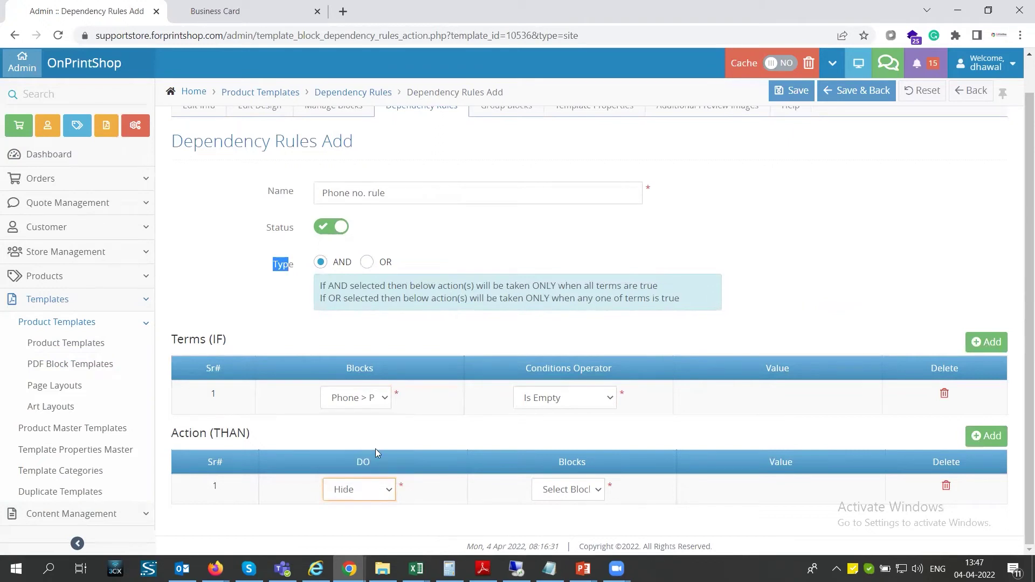
pyautogui.click(585, 491)
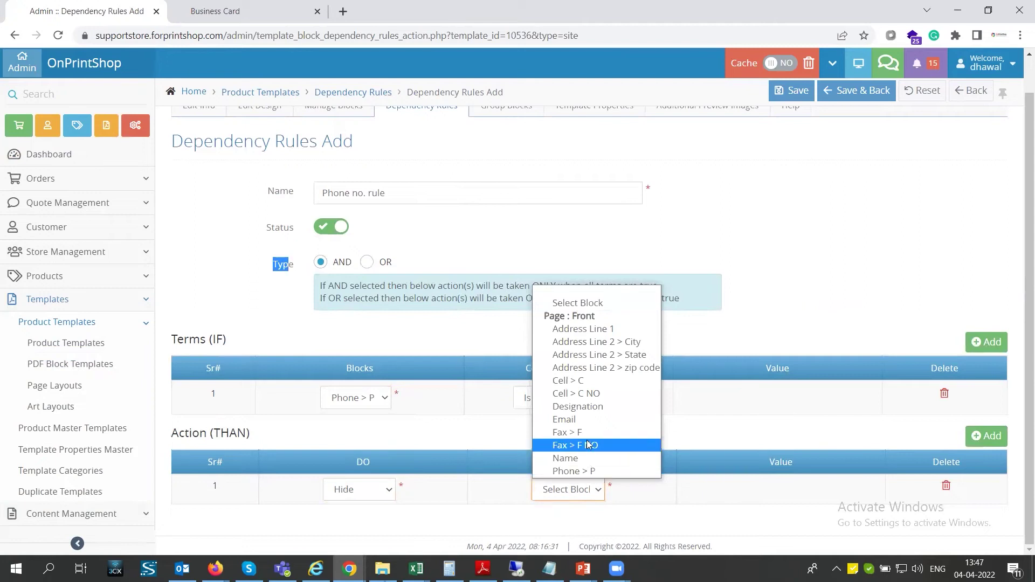
pyautogui.click(582, 473)
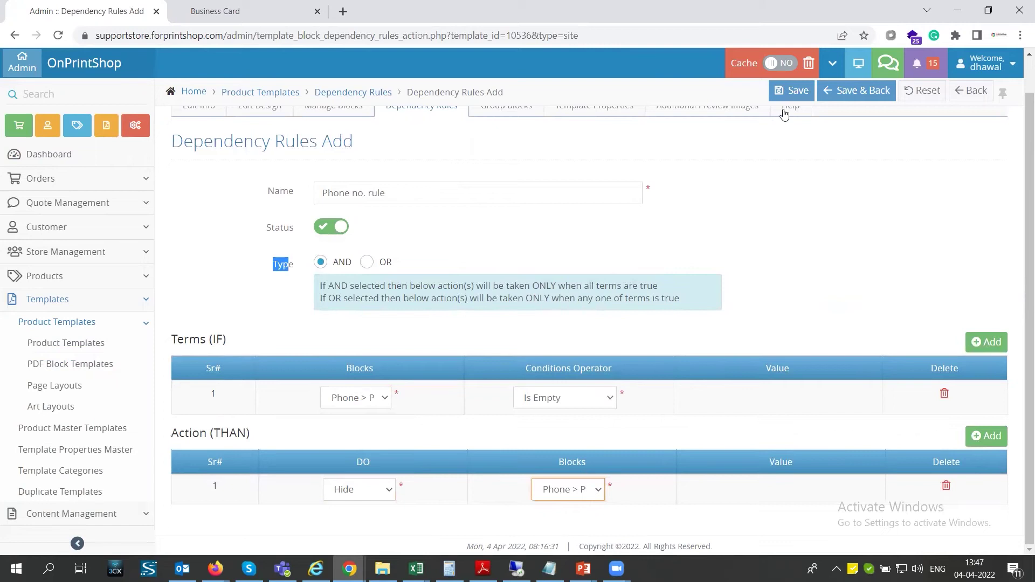
pyautogui.click(797, 96)
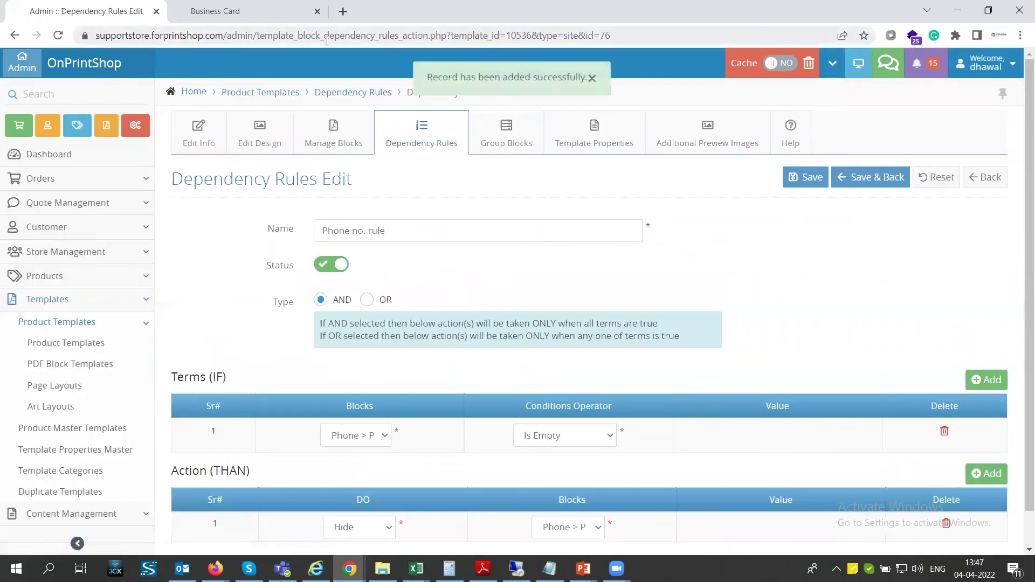
# Step: Switch to the business card design page and reload it, discarding its unsaved changes
pyautogui.click(238, 15)
pyautogui.click(230, 36)
pyautogui.press('Return')
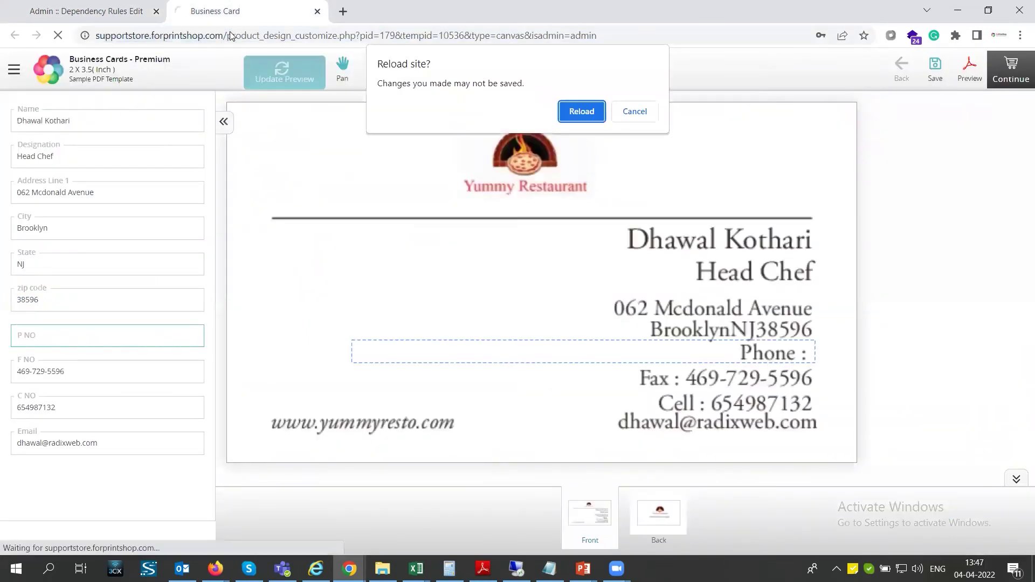
pyautogui.click(581, 111)
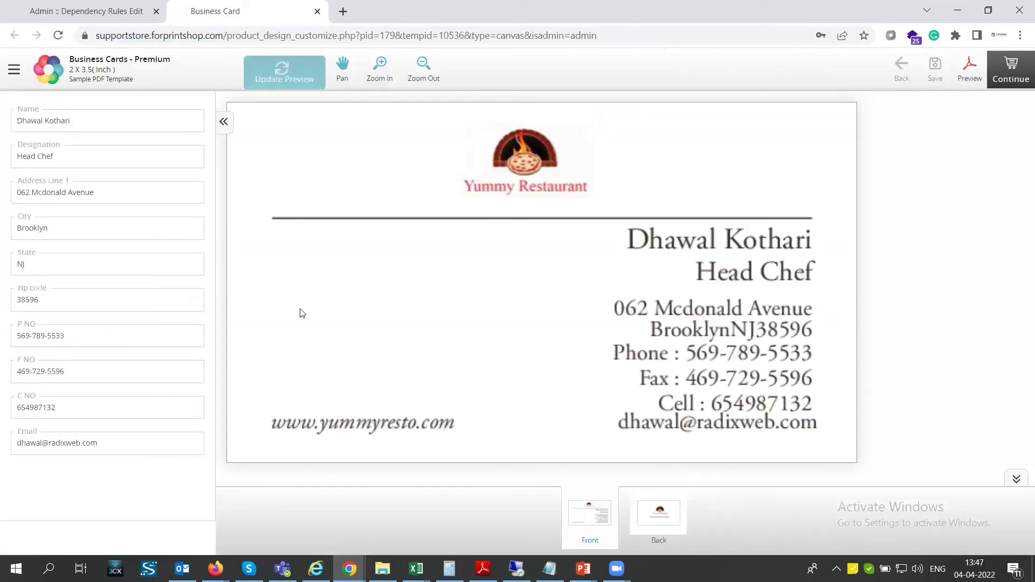
# Step: Test the rule by emptying the P NO field and updating the card preview
pyautogui.tripleClick(110, 330)
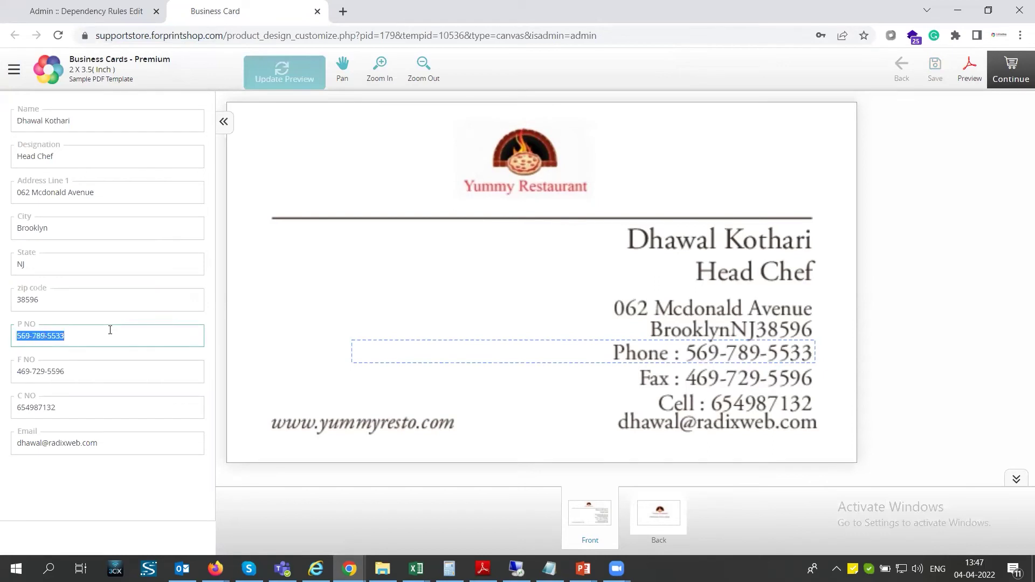
pyautogui.press('BackSpace')
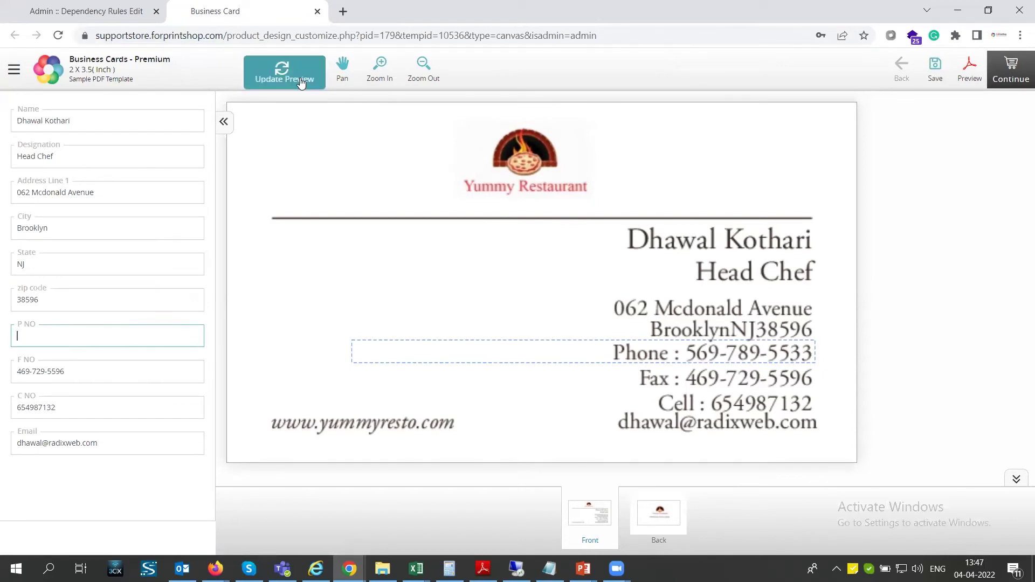
pyautogui.click(301, 81)
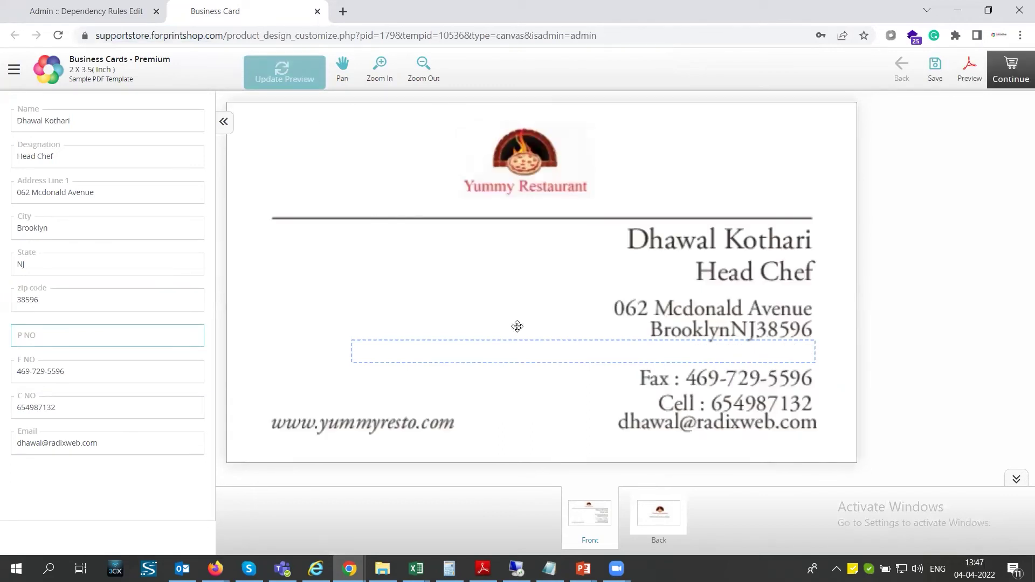
# Step: Enter a new phone number in the P NO field and update the card preview
pyautogui.click(53, 333)
pyautogui.write('123')
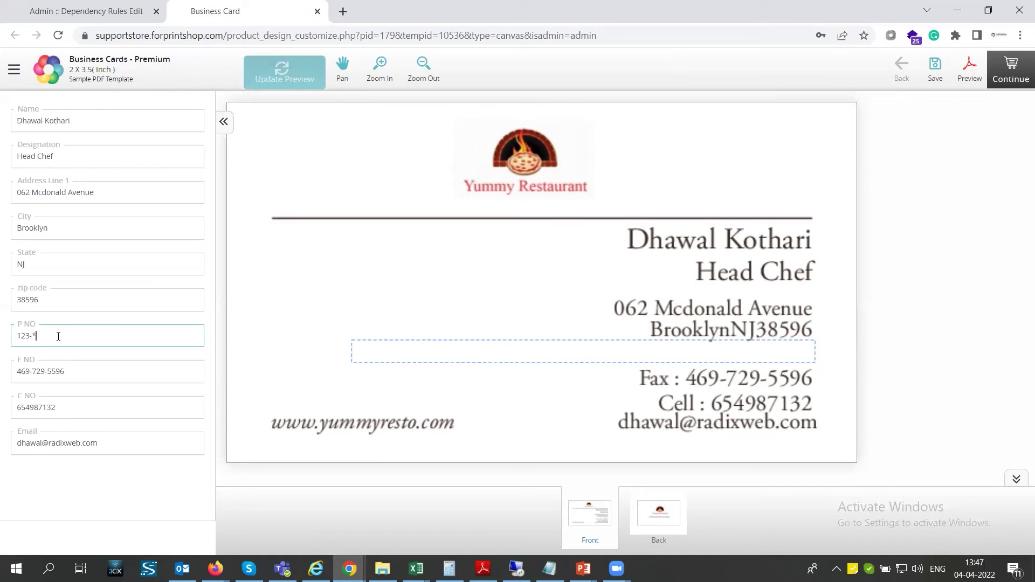
pyautogui.write('-789-6666')
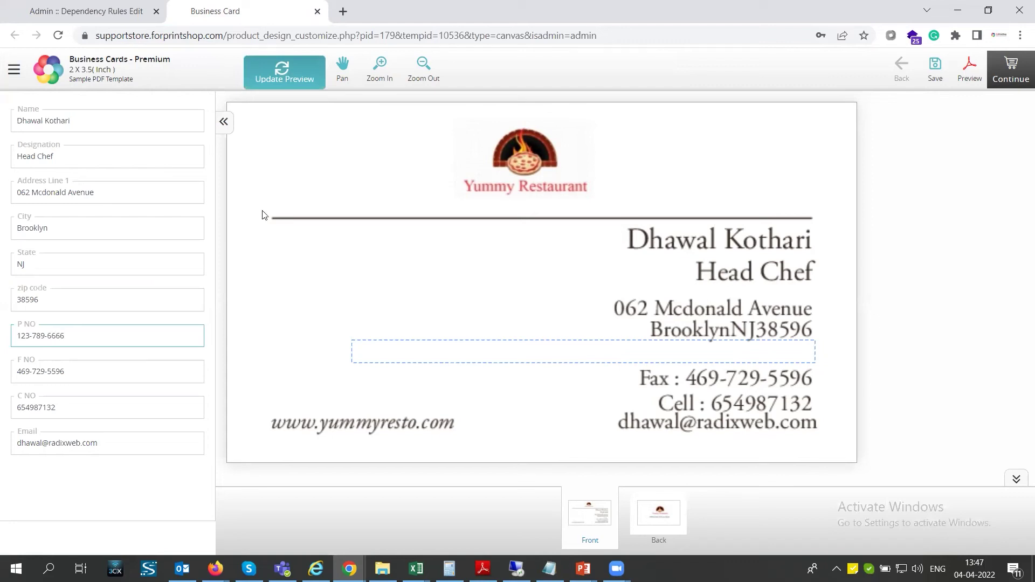
pyautogui.click(284, 74)
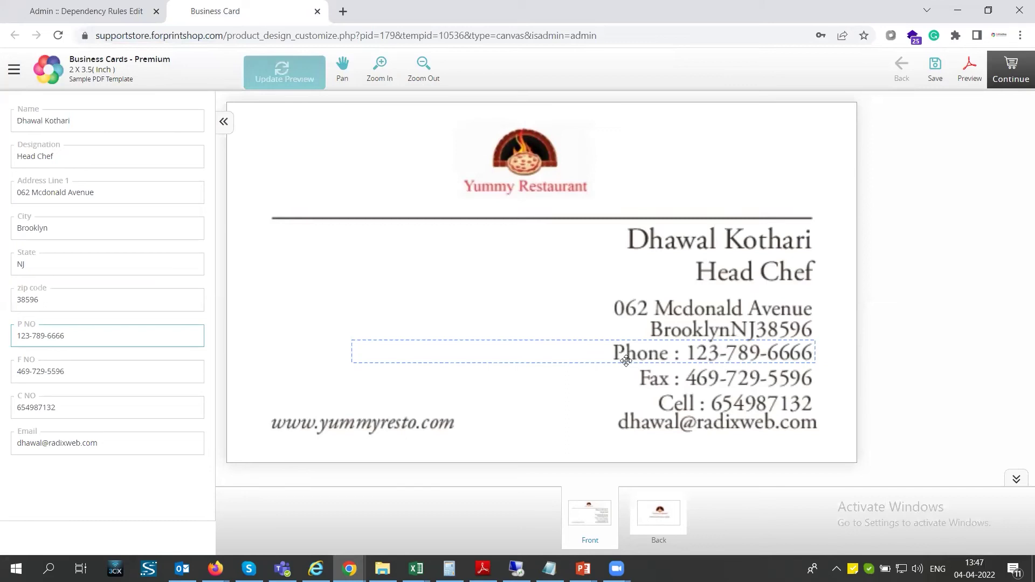
# Step: Remove the newly entered phone number from the P NO field and refresh the preview again
pyautogui.tripleClick(88, 331)
pyautogui.press('BackSpace')
pyautogui.click(276, 76)
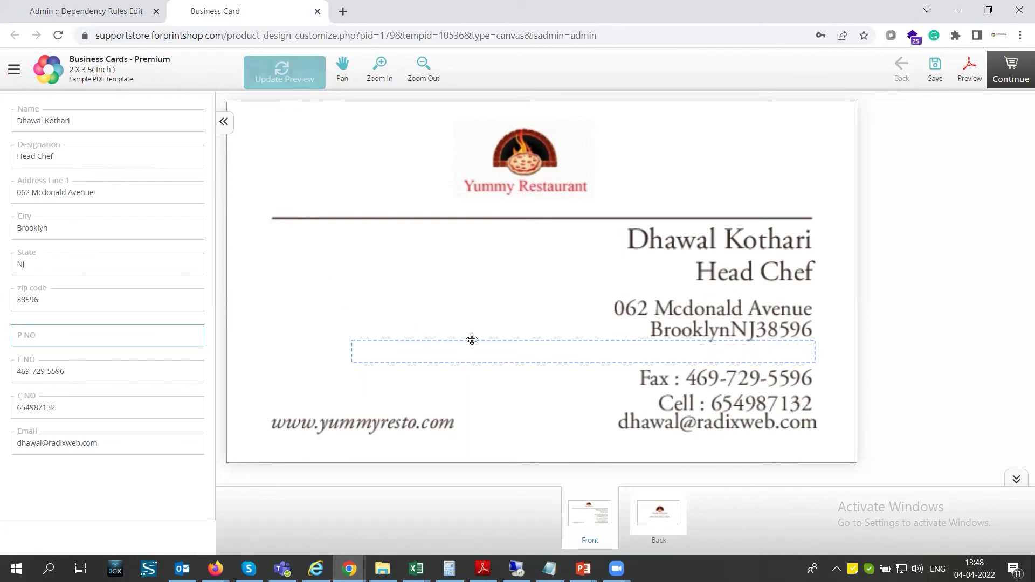